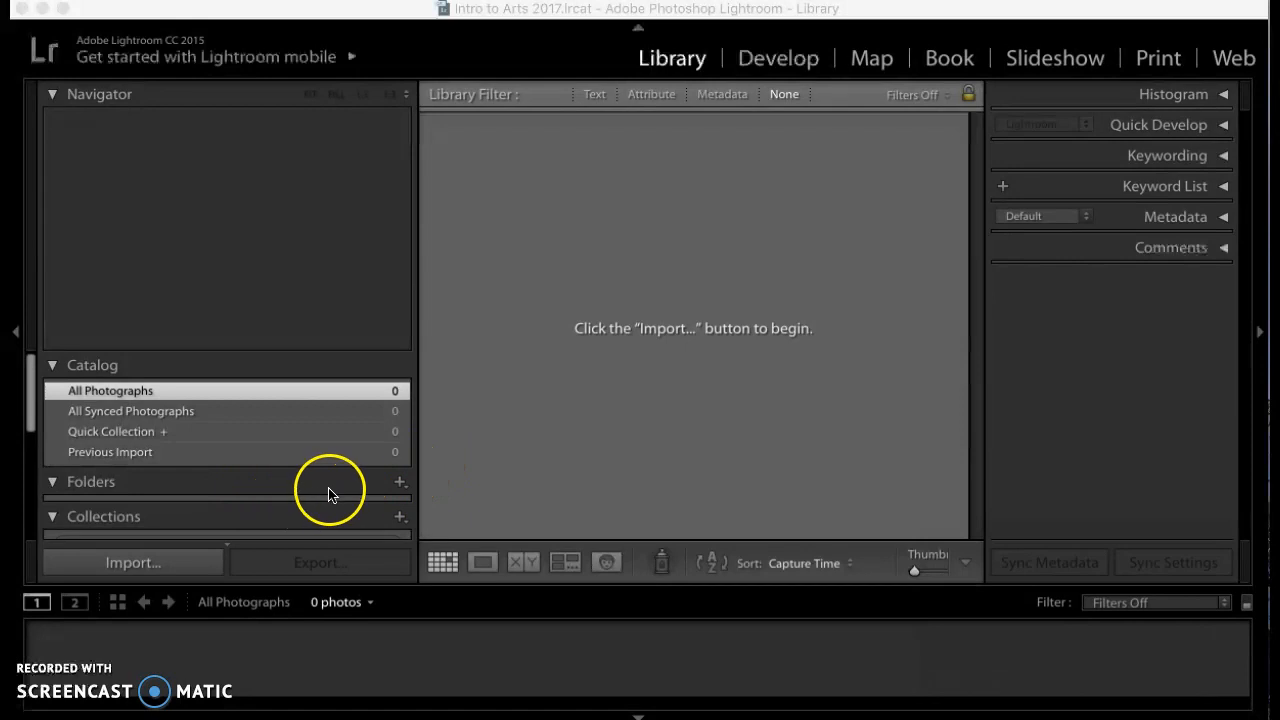
# Add the Digital Photography Fall 2017 folder from OneDrive to the catalog and import all its photos
pyautogui.click(398, 484)
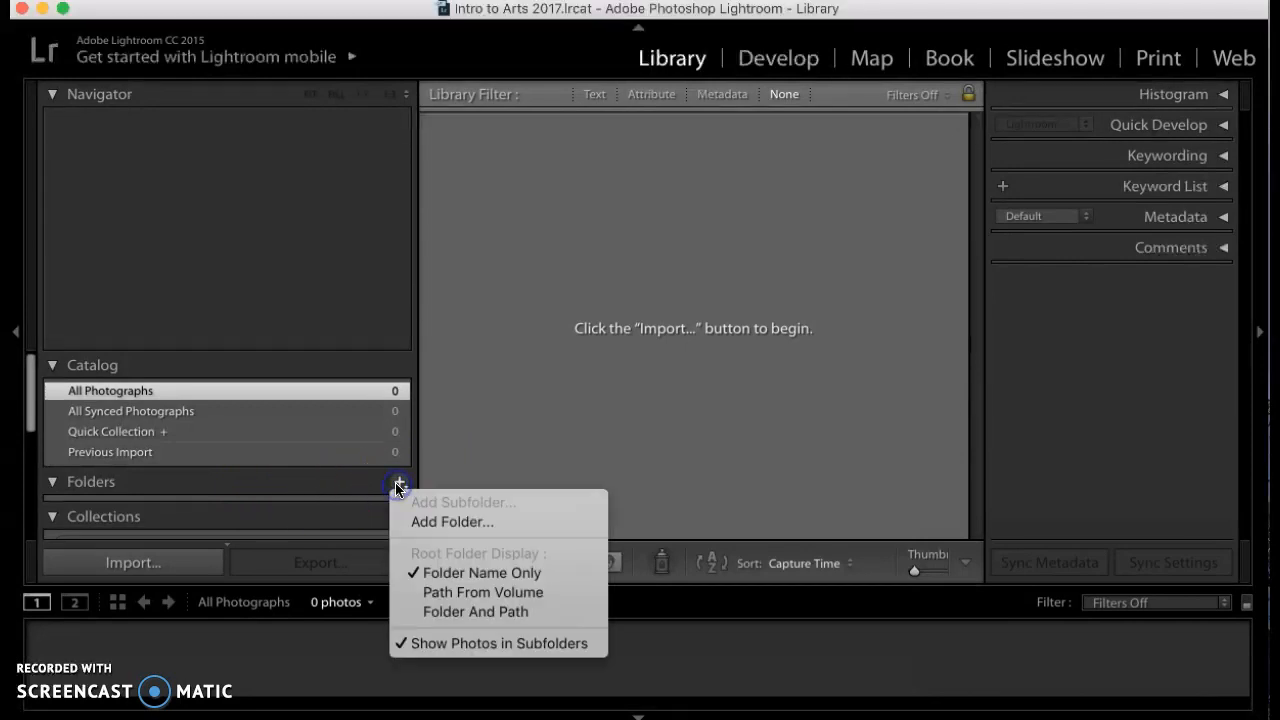
pyautogui.click(450, 522)
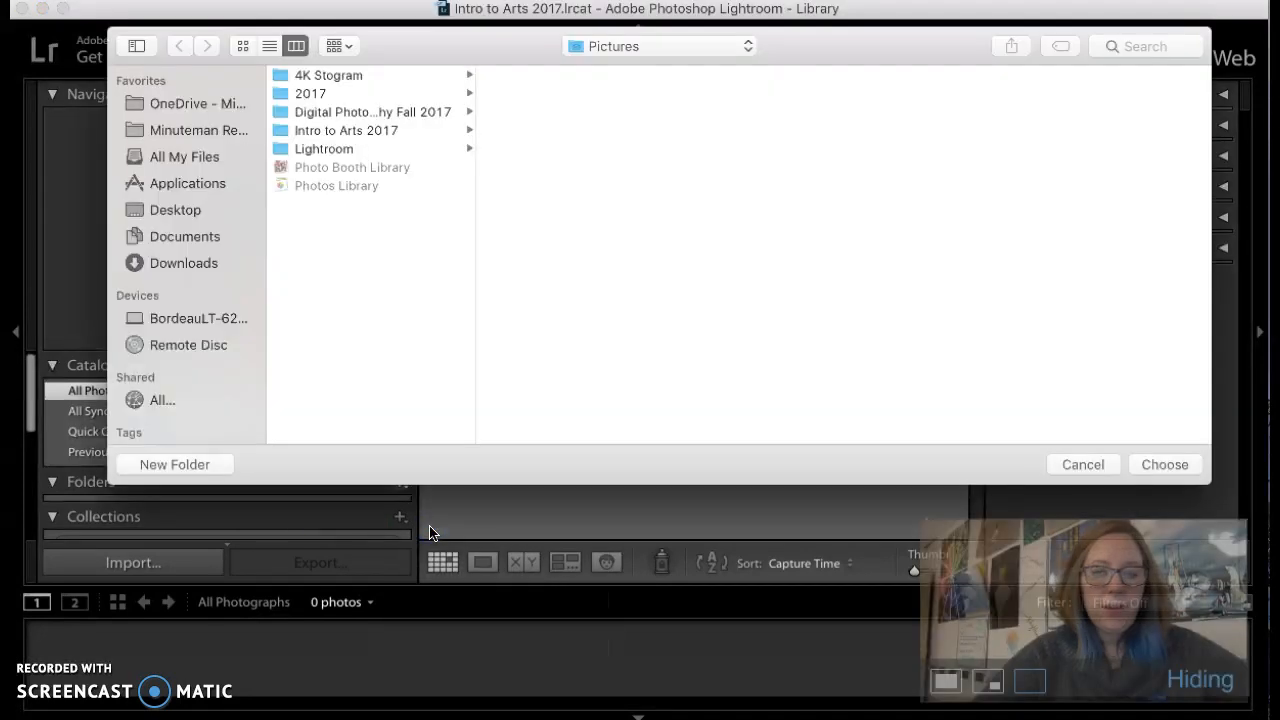
pyautogui.click(423, 111)
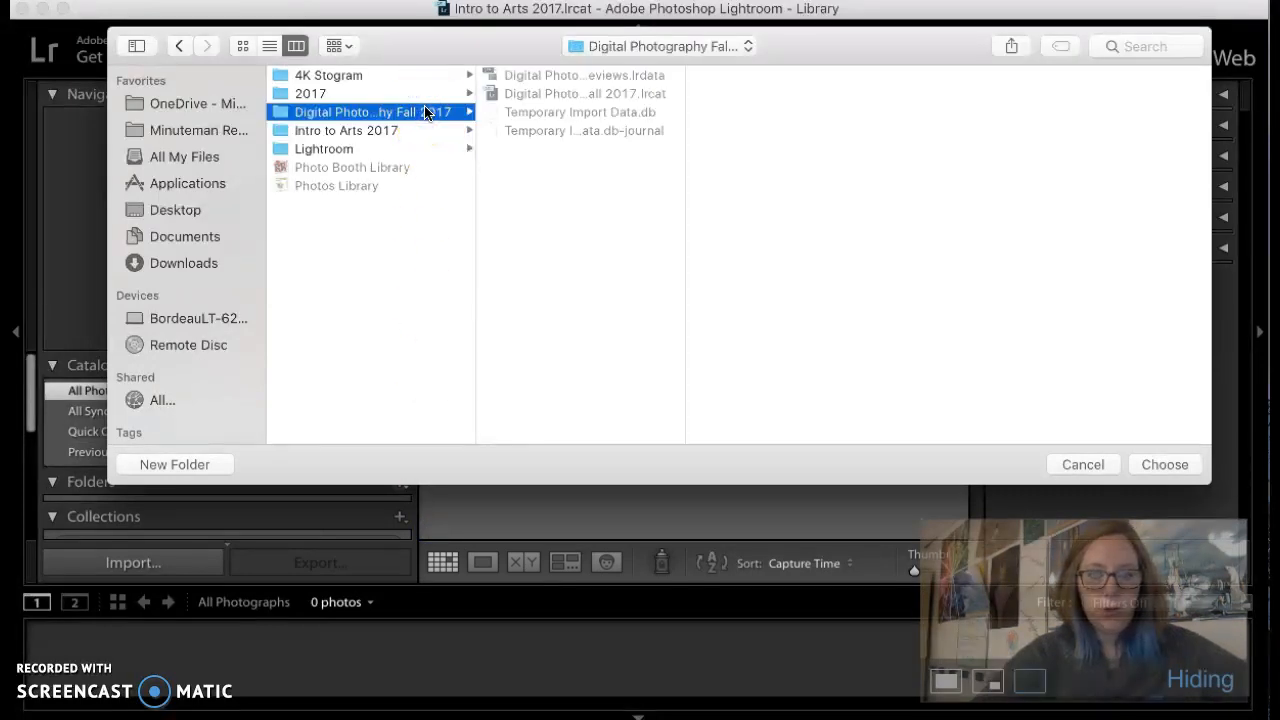
pyautogui.click(207, 105)
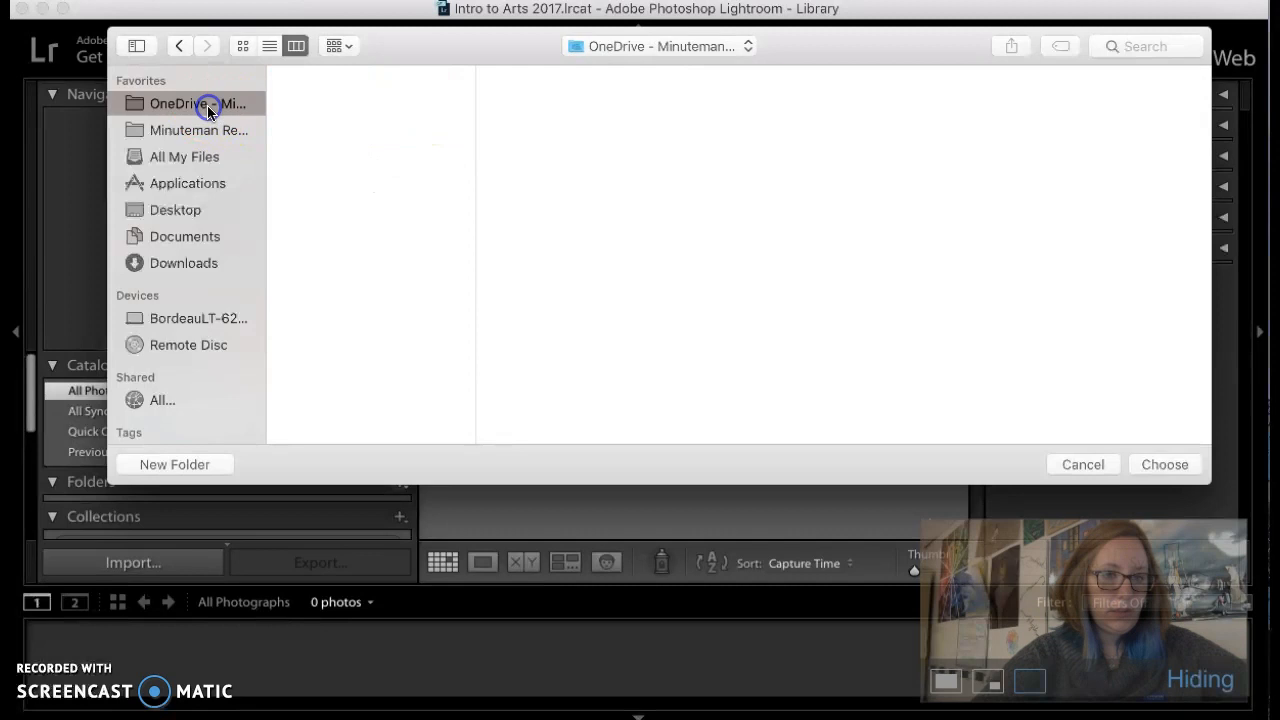
pyautogui.click(329, 130)
pyautogui.click(1160, 470)
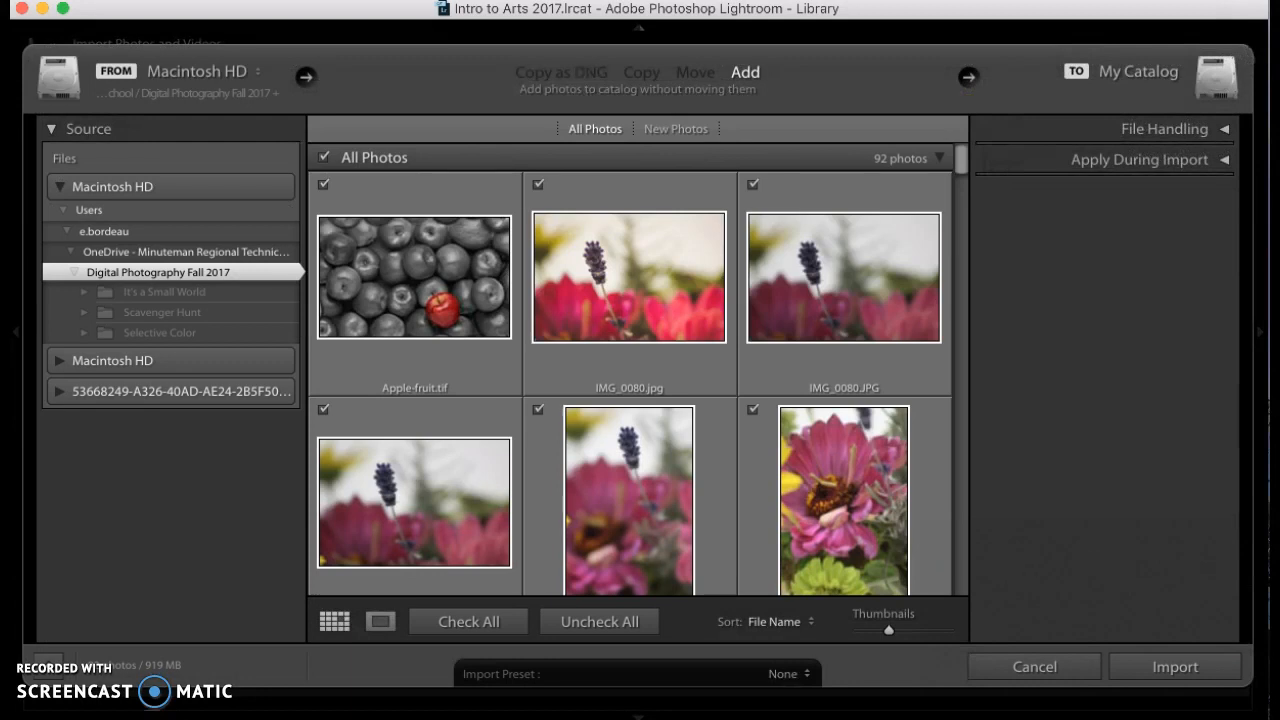
pyautogui.click(1172, 668)
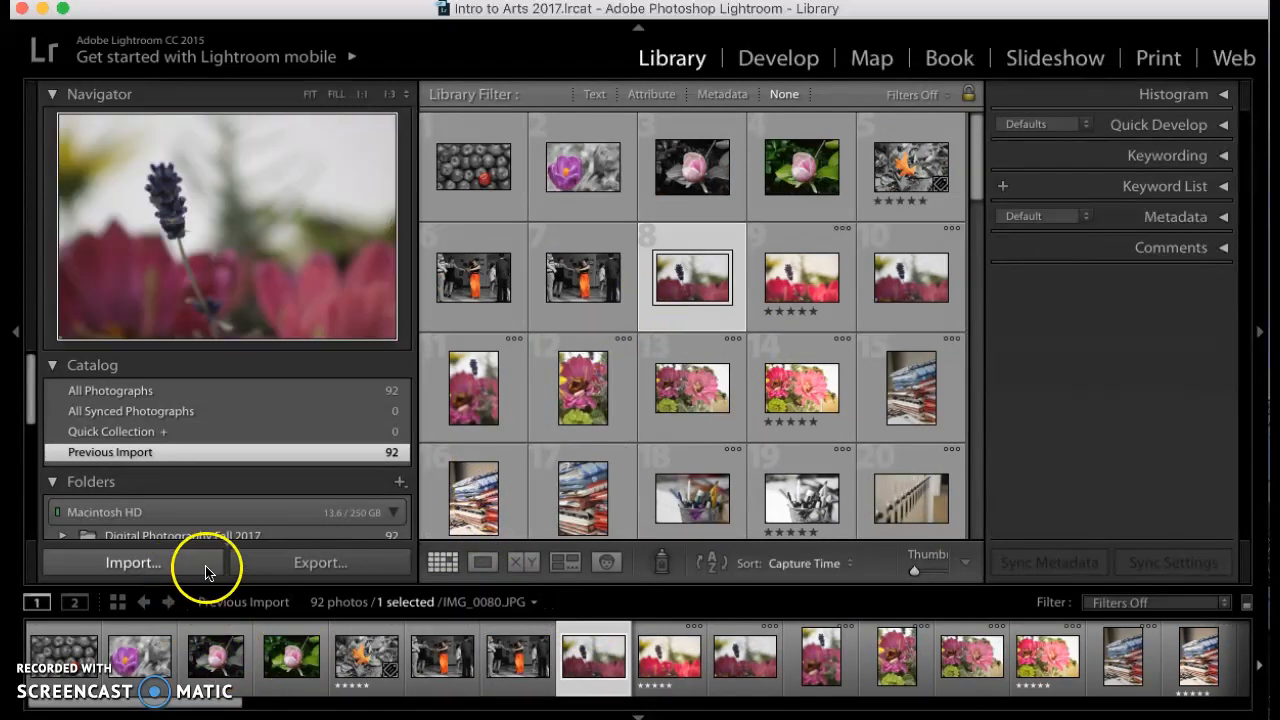
# Page through the imported photos in Loupe view to IMG_0087.JPG and give it a five-star rating
pyautogui.doubleClick(688, 278)
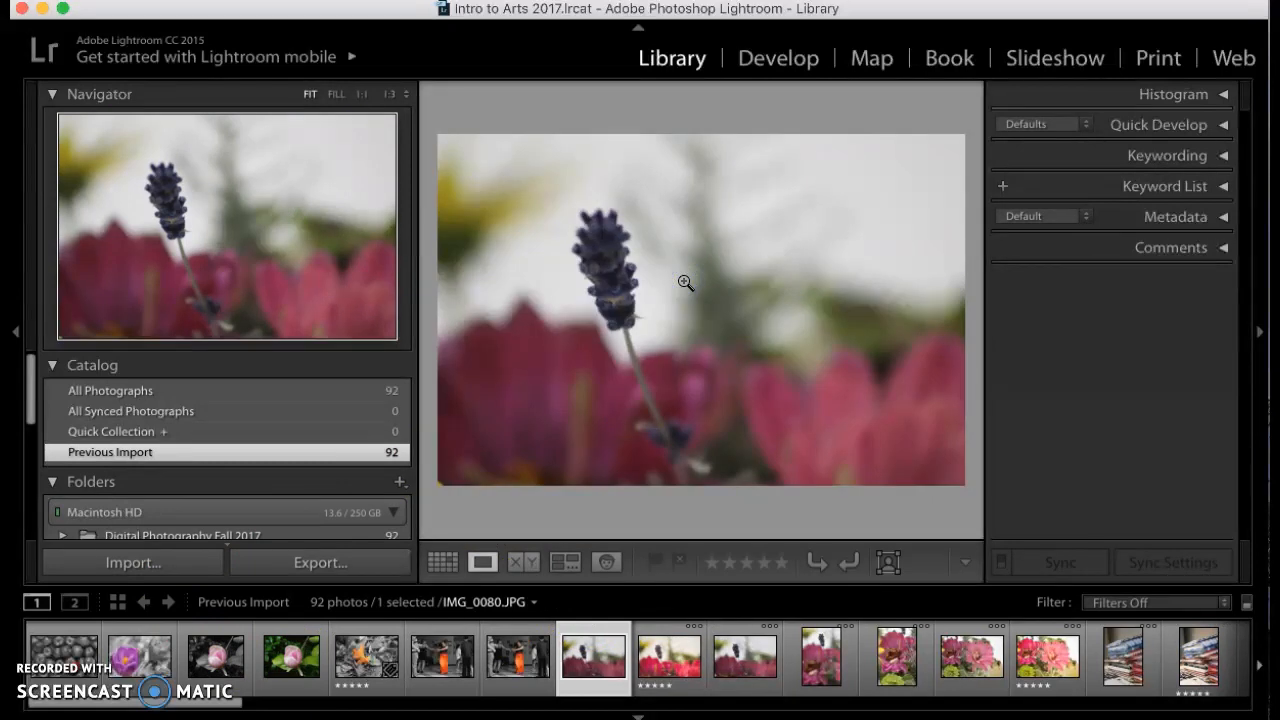
pyautogui.press('Right')
pyautogui.press('Right')
pyautogui.press('Right')
pyautogui.press('Right')
pyautogui.press('Right')
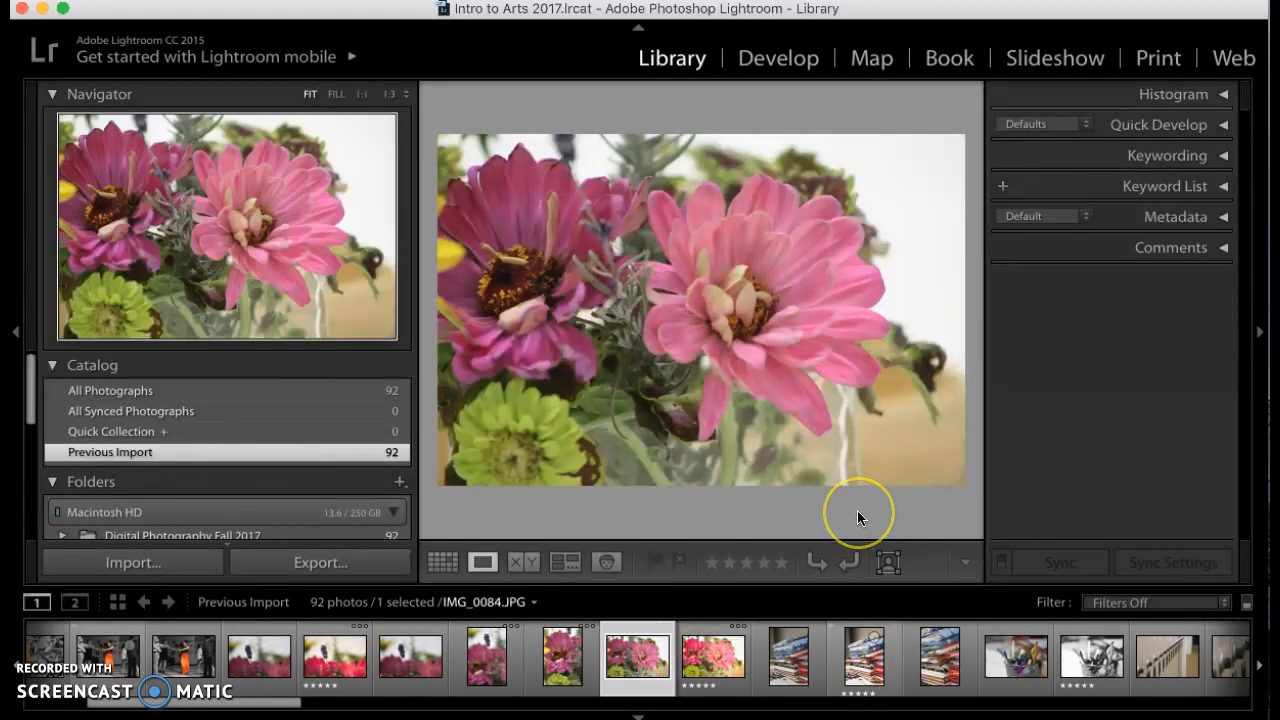
pyautogui.press('Right')
pyautogui.press('Right')
pyautogui.press('Right')
pyautogui.press('Right')
pyautogui.press('Right')
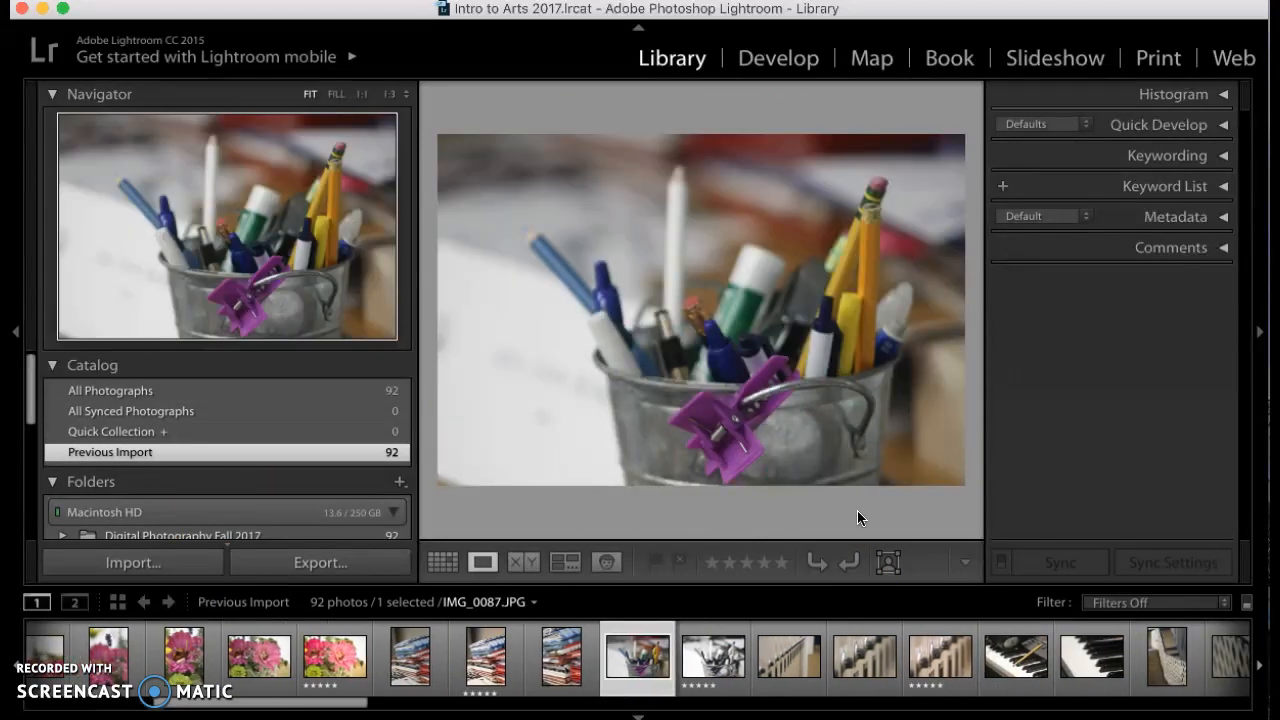
pyautogui.press('v')
pyautogui.press('v')
pyautogui.press('5')
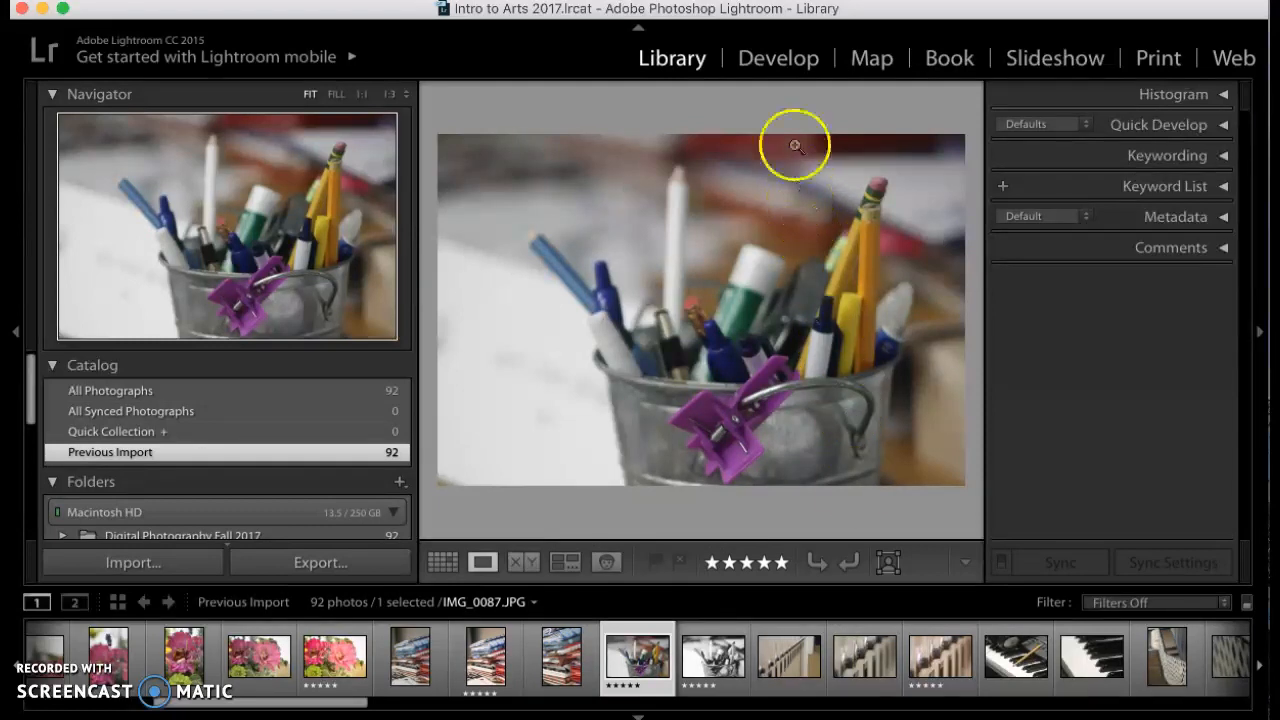
# Open the pencil bucket photo in the Develop module and browse the Lightroom B&W Filter Presets
pyautogui.click(778, 58)
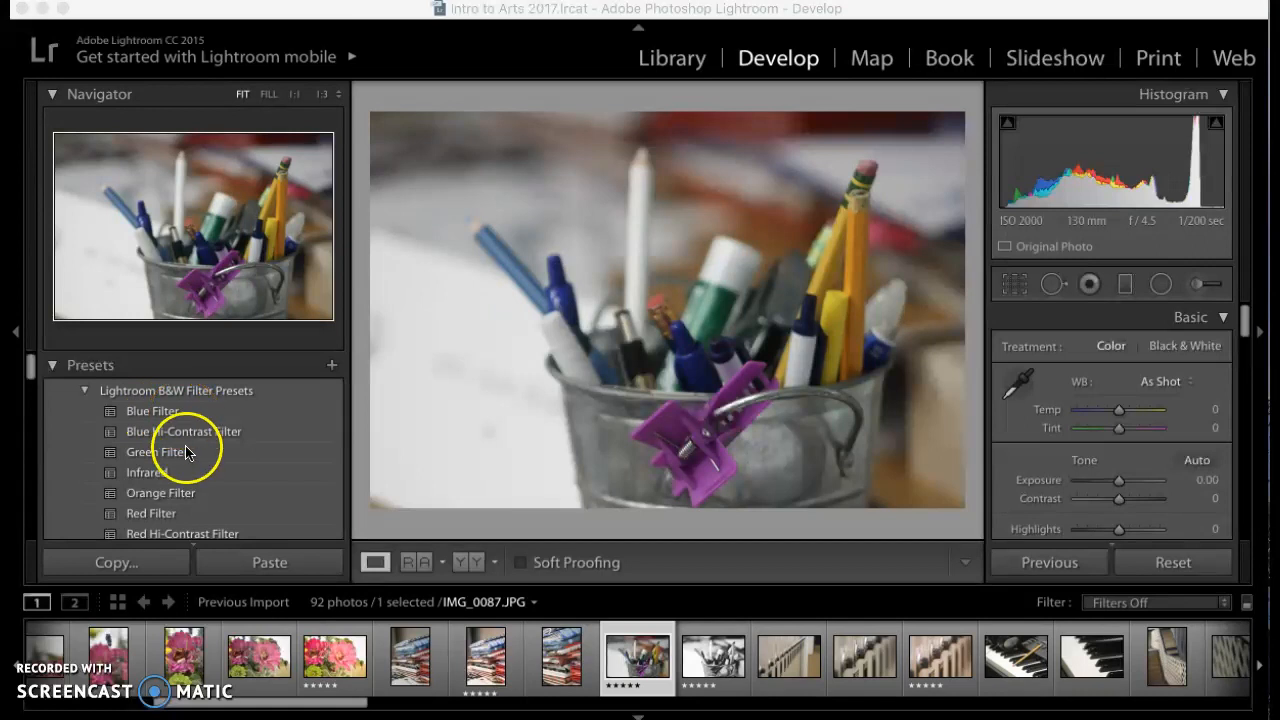
pyautogui.scroll(-3, 180, 445)
pyautogui.scroll(3, 175, 424)
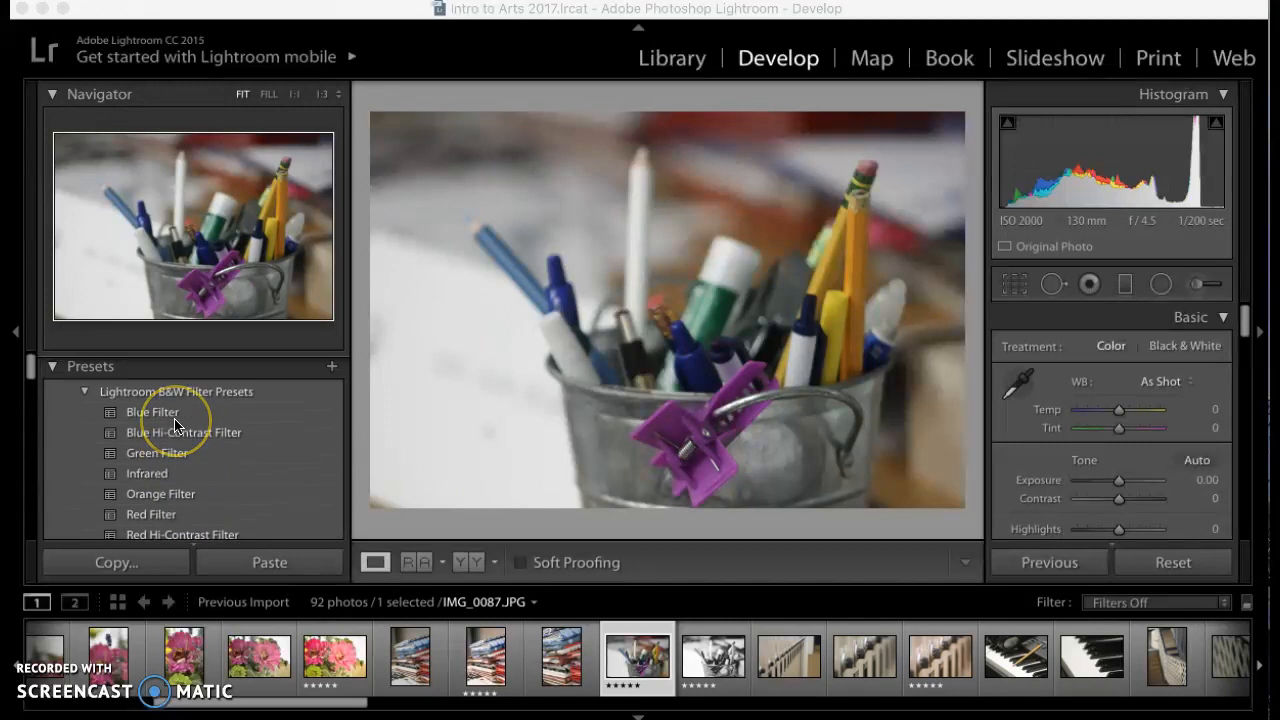
# Try the Blue Hi-Contrast Filter and Blue Filter presets on the photo, and reset its adjustments
pyautogui.click(175, 426)
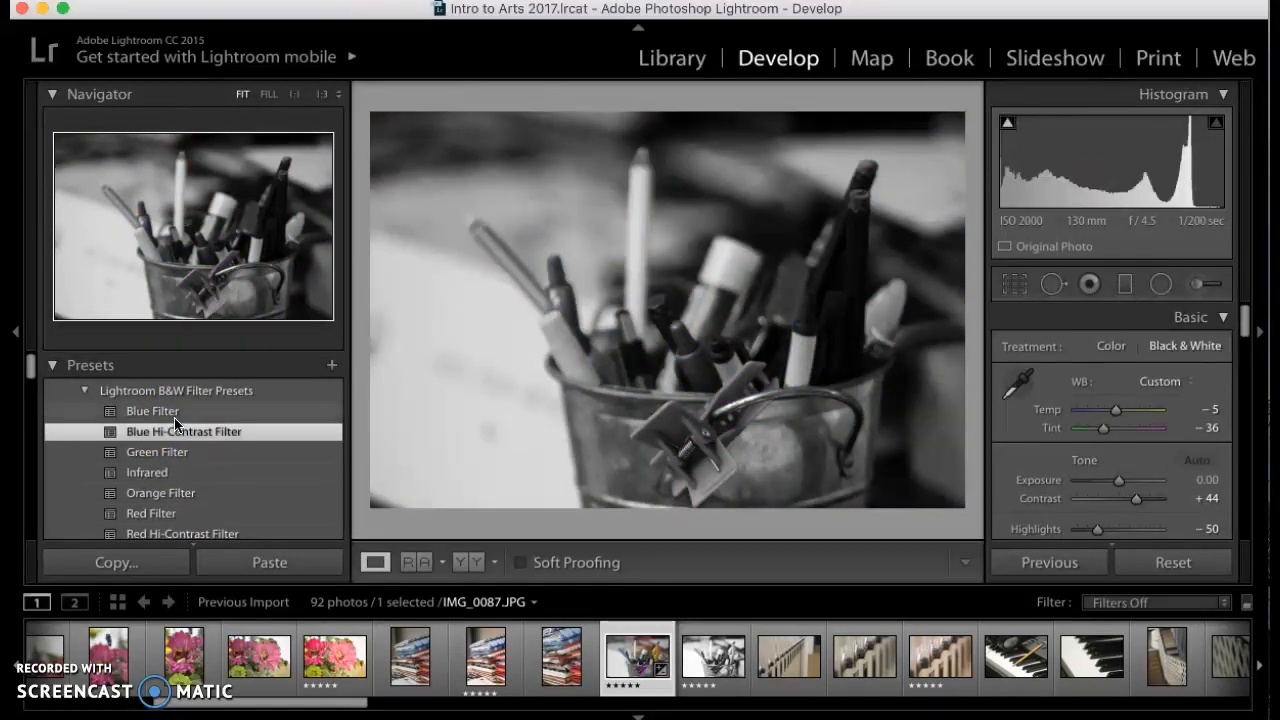
pyautogui.click(176, 414)
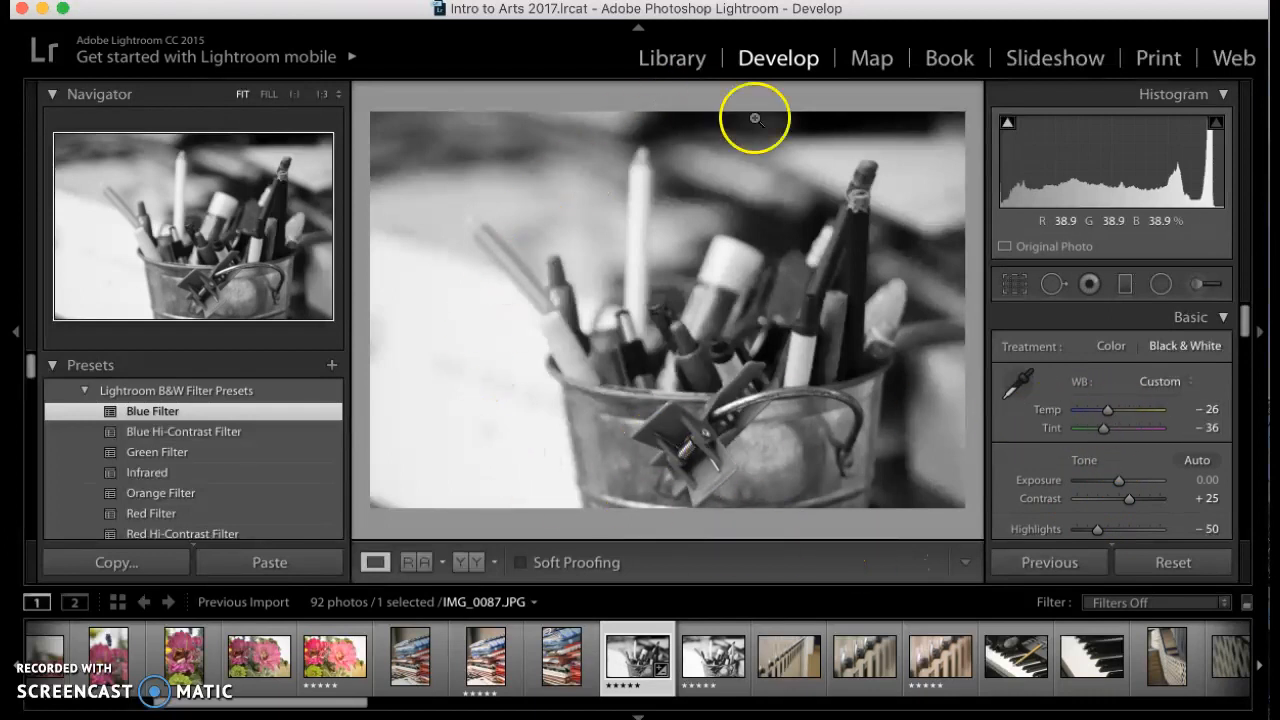
pyautogui.click(1174, 563)
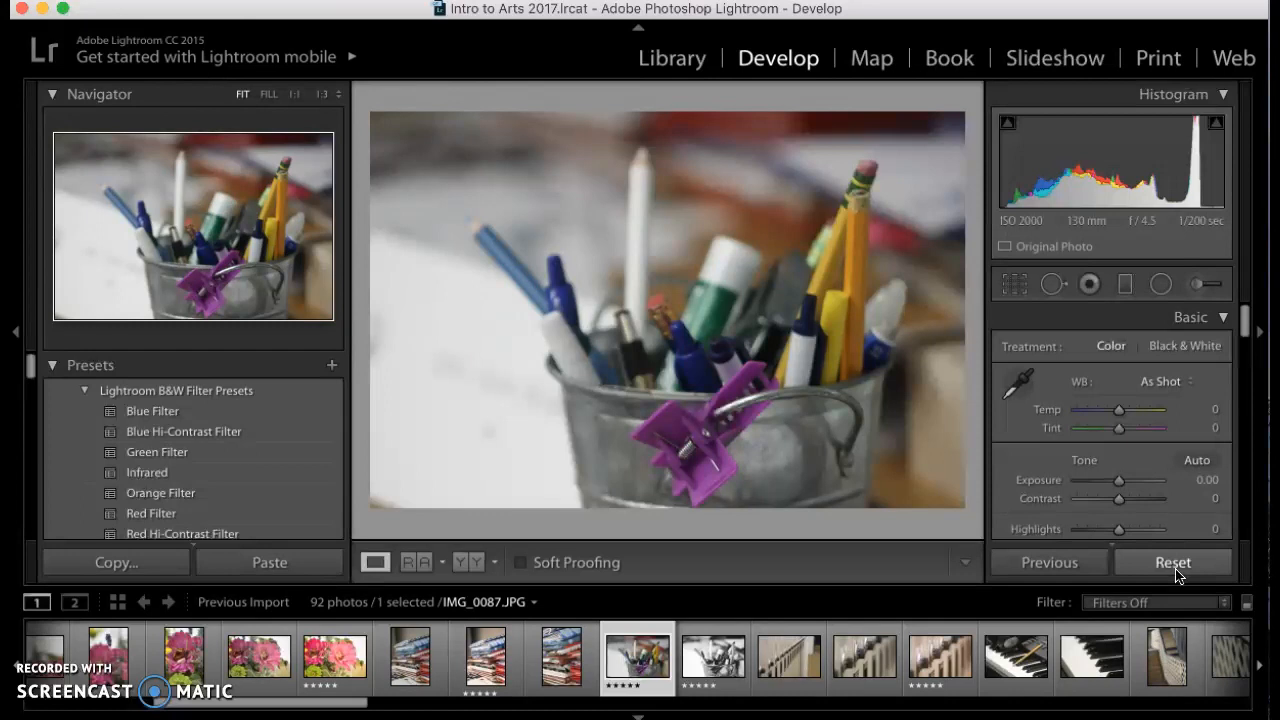
pyautogui.click(1168, 534)
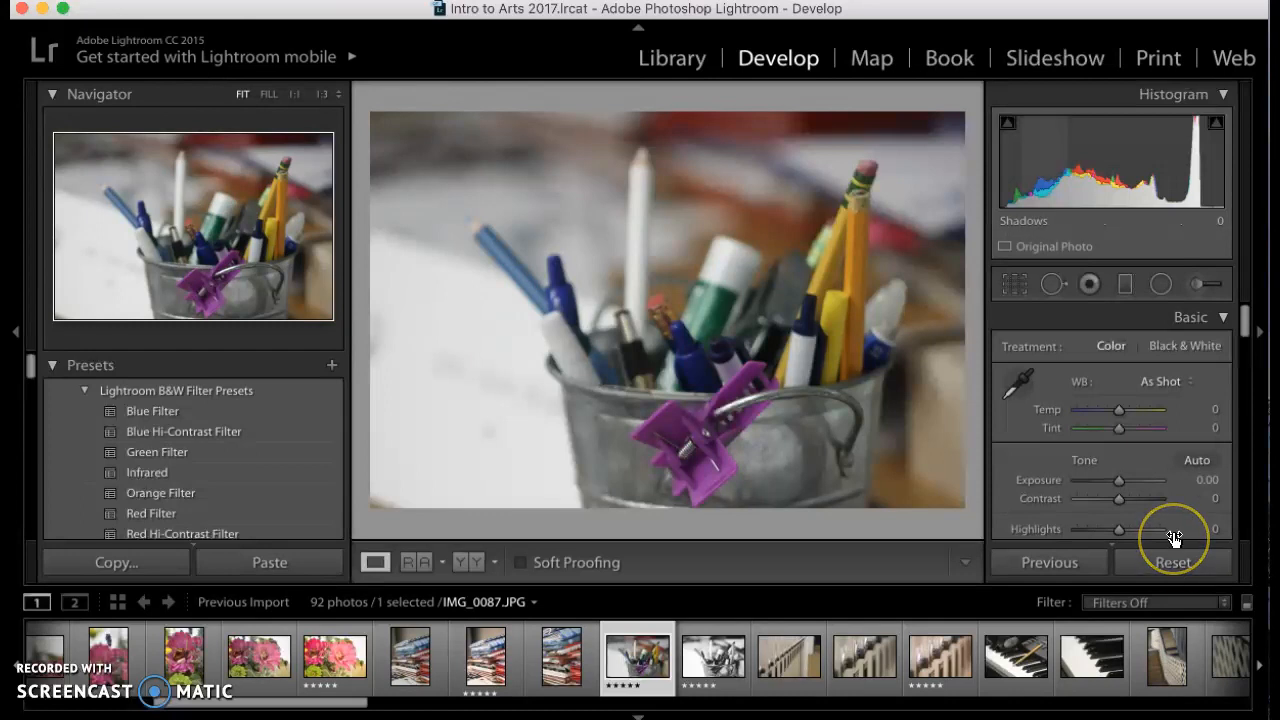
# Warm the photo's white balance with Tint at +3, and set Exposure to +1.75 and Contrast to +41
pyautogui.scroll(-1, 1174, 538)
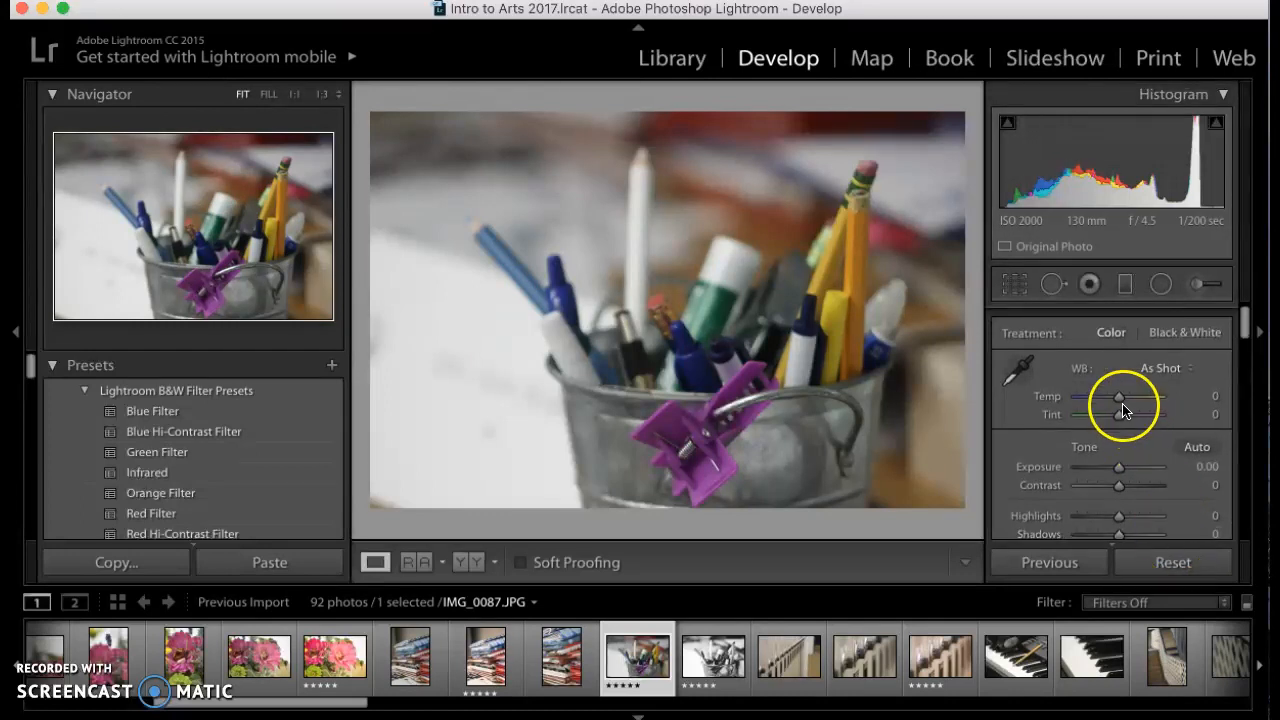
pyautogui.moveTo(1120, 400)
pyautogui.mouseDown()
pyautogui.moveTo(1147, 400)
pyautogui.moveTo(1111, 400)
pyautogui.moveTo(1134, 400)
pyautogui.moveTo(1121, 414)
pyautogui.mouseUp()
pyautogui.moveTo(1119, 467)
pyautogui.mouseDown()
pyautogui.moveTo(1146, 466)
pyautogui.moveTo(1077, 467)
pyautogui.moveTo(1143, 467)
pyautogui.mouseUp()
pyautogui.scroll(-1, 1122, 500)
pyautogui.scroll(-1, 1122, 500)
pyautogui.scroll(-10, 1135, 467)
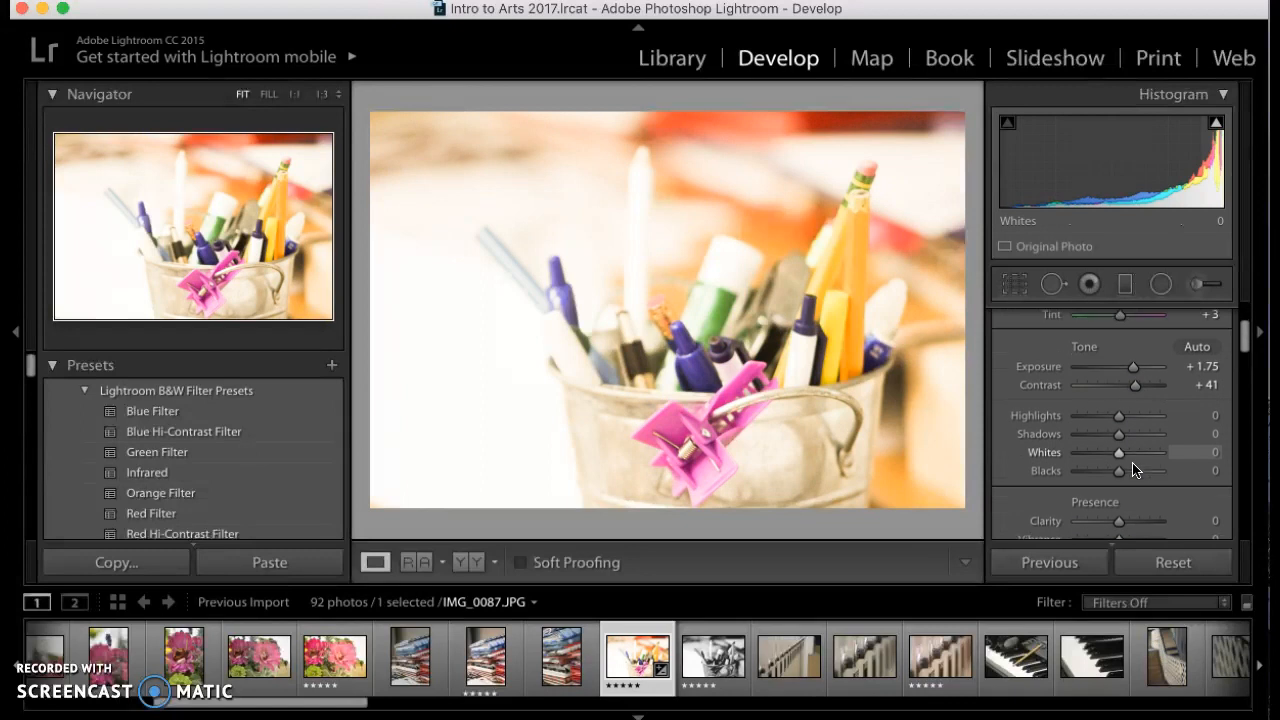
# Darken the photo's edges by setting the Post-Crop Vignetting amount to -56
pyautogui.scroll(-10, 1135, 467)
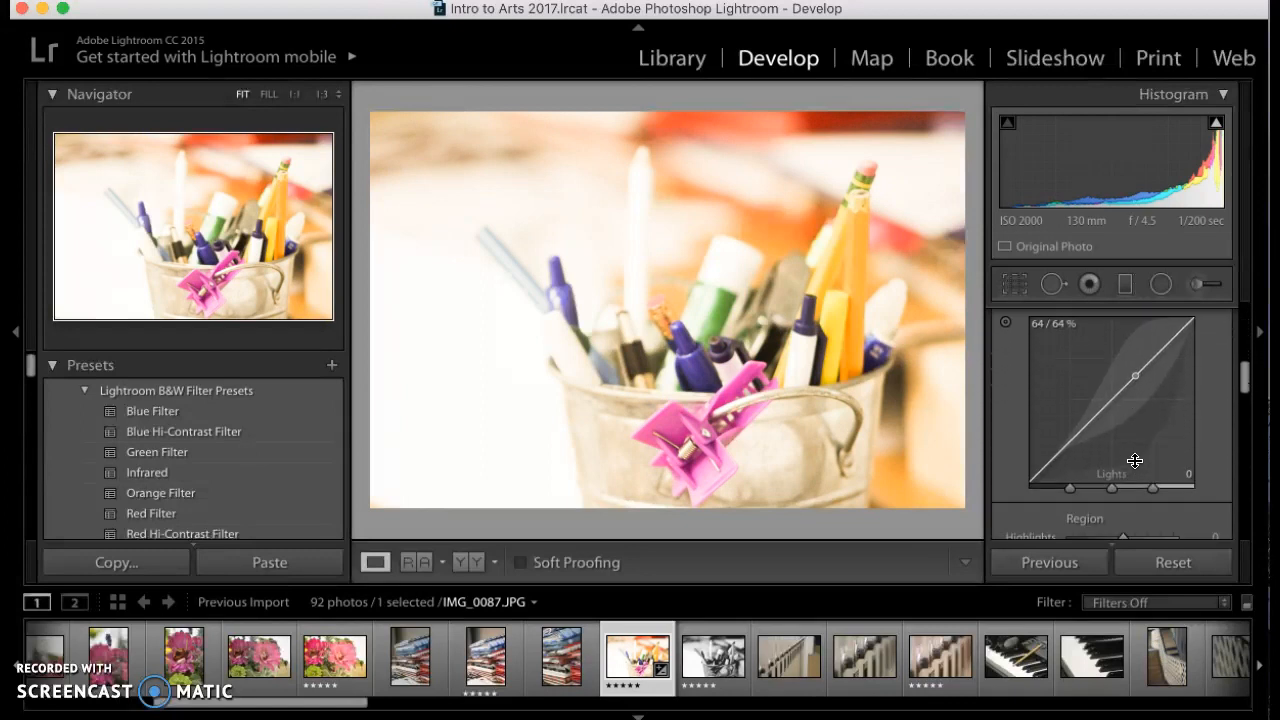
pyautogui.scroll(-10, 1135, 461)
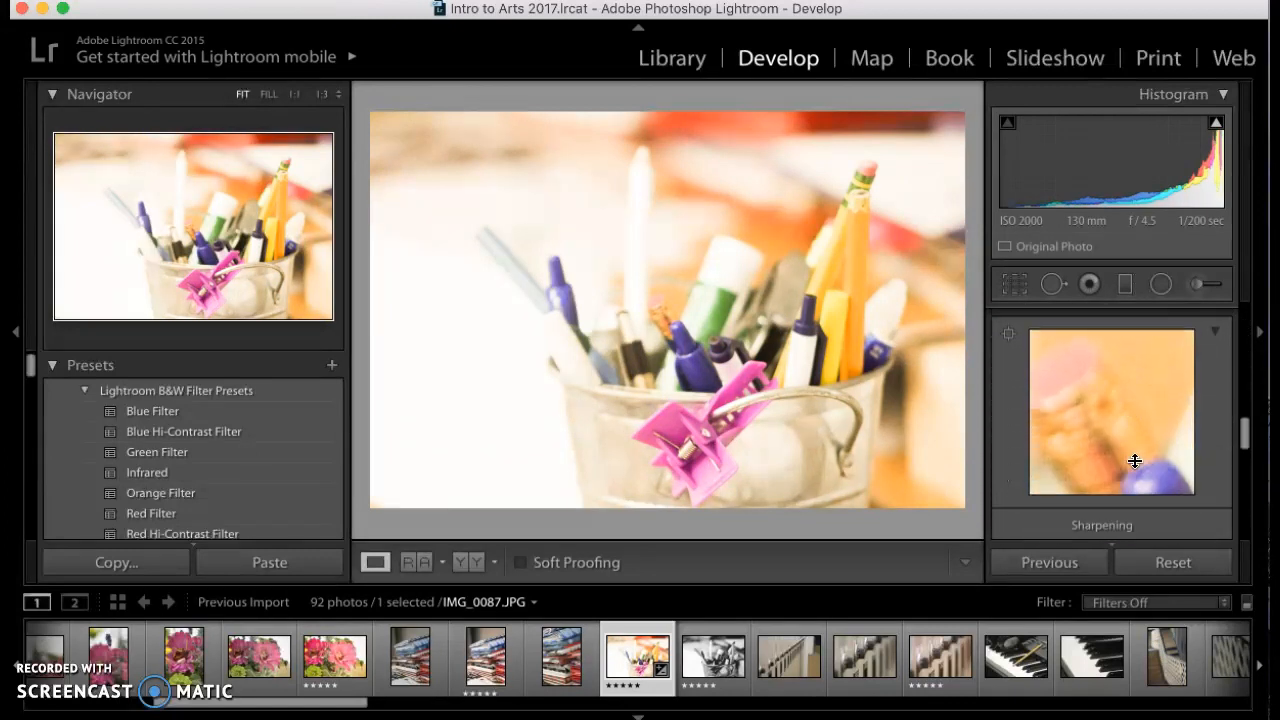
pyautogui.scroll(-8, 1135, 461)
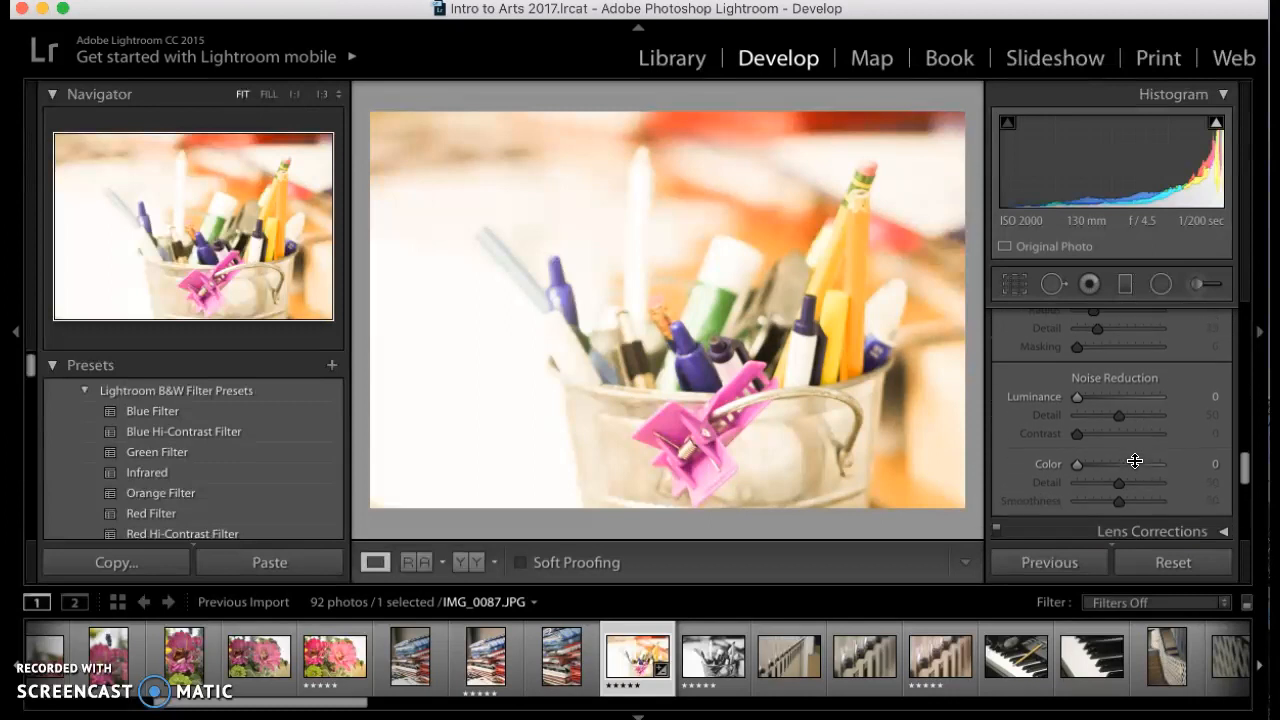
pyautogui.scroll(-2, 1134, 460)
pyautogui.click(1119, 420)
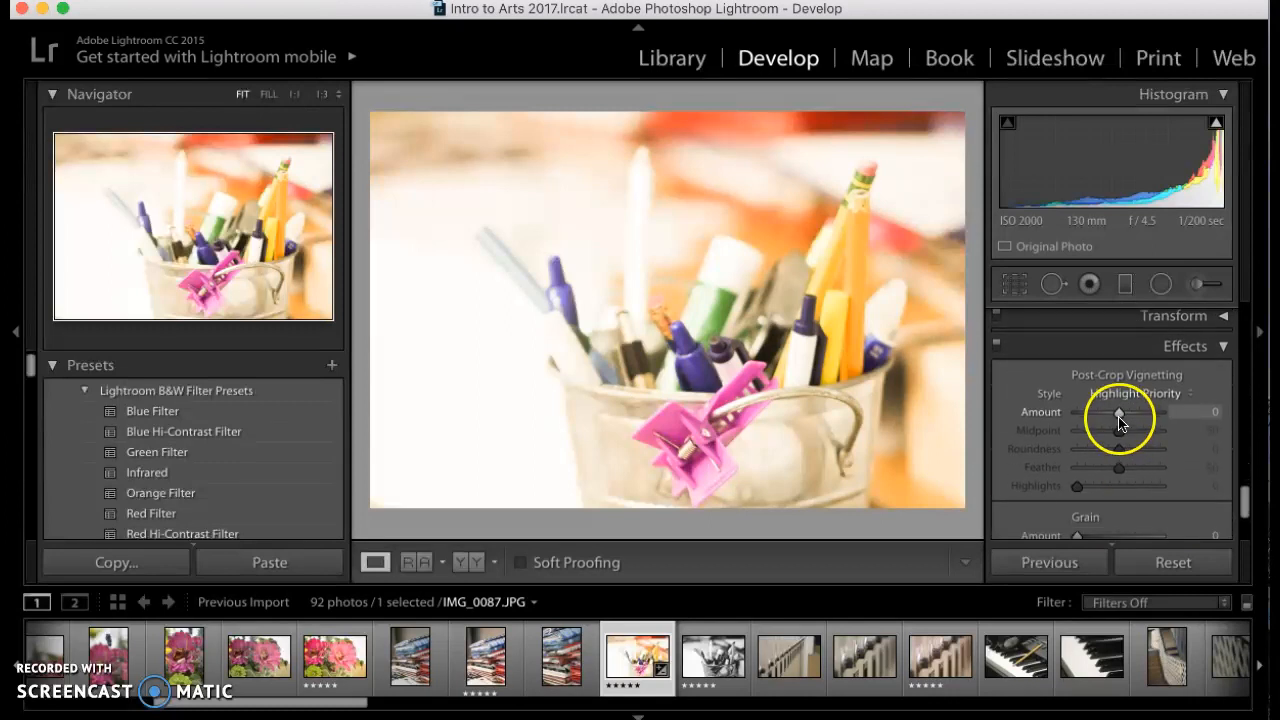
pyautogui.moveTo(1119, 420); pyautogui.dragTo(1093, 414)
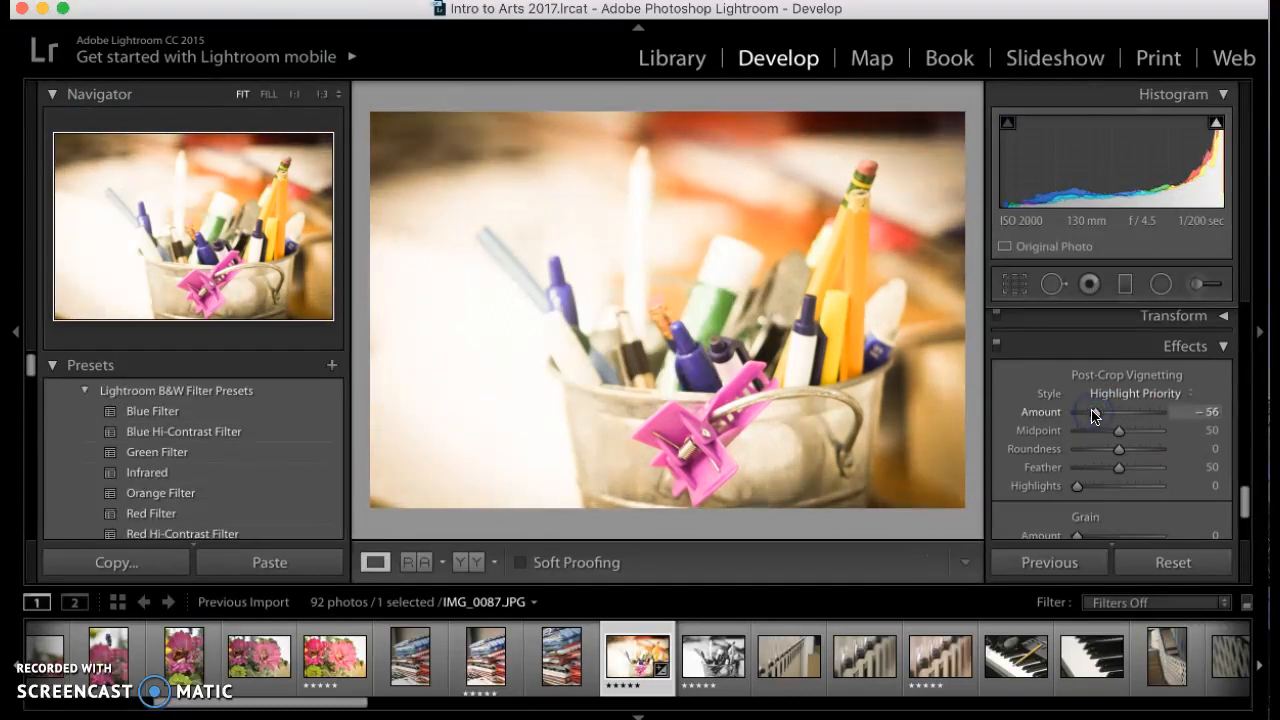
# Apply the Blue Filter preset to the pencil bucket photo and return to the Library's Grid view
pyautogui.click(173, 418)
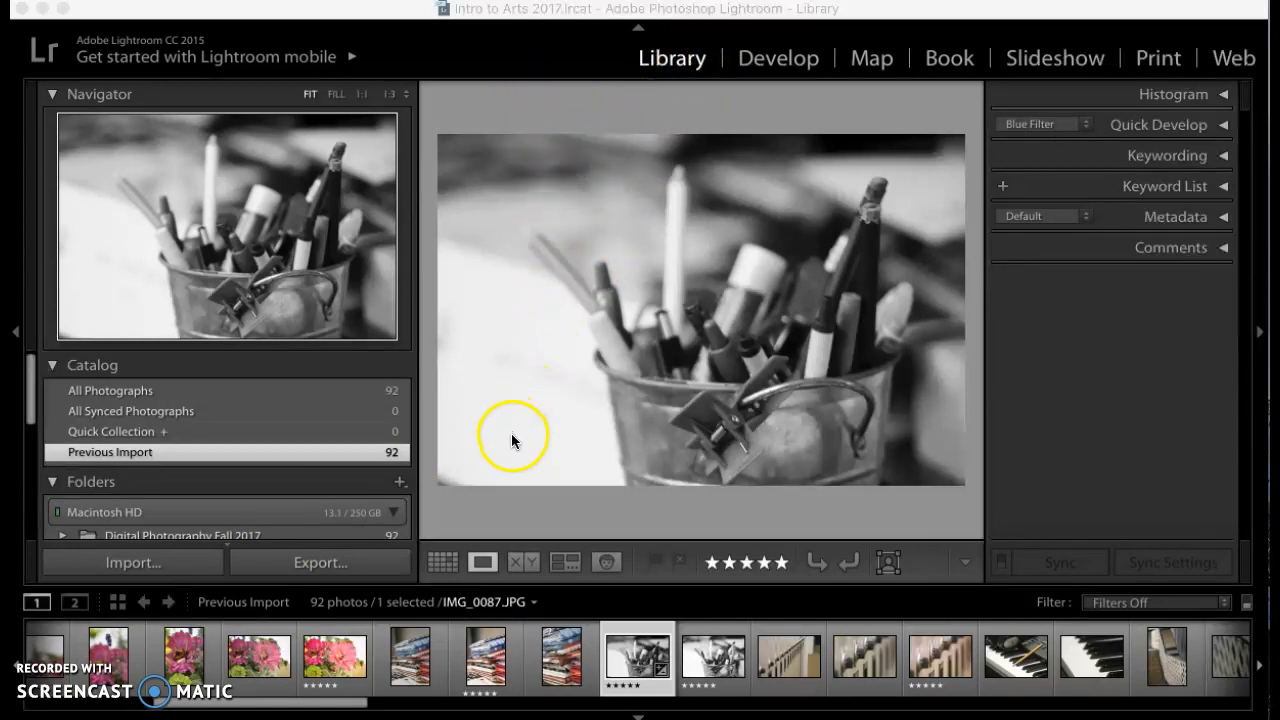
pyautogui.click(443, 563)
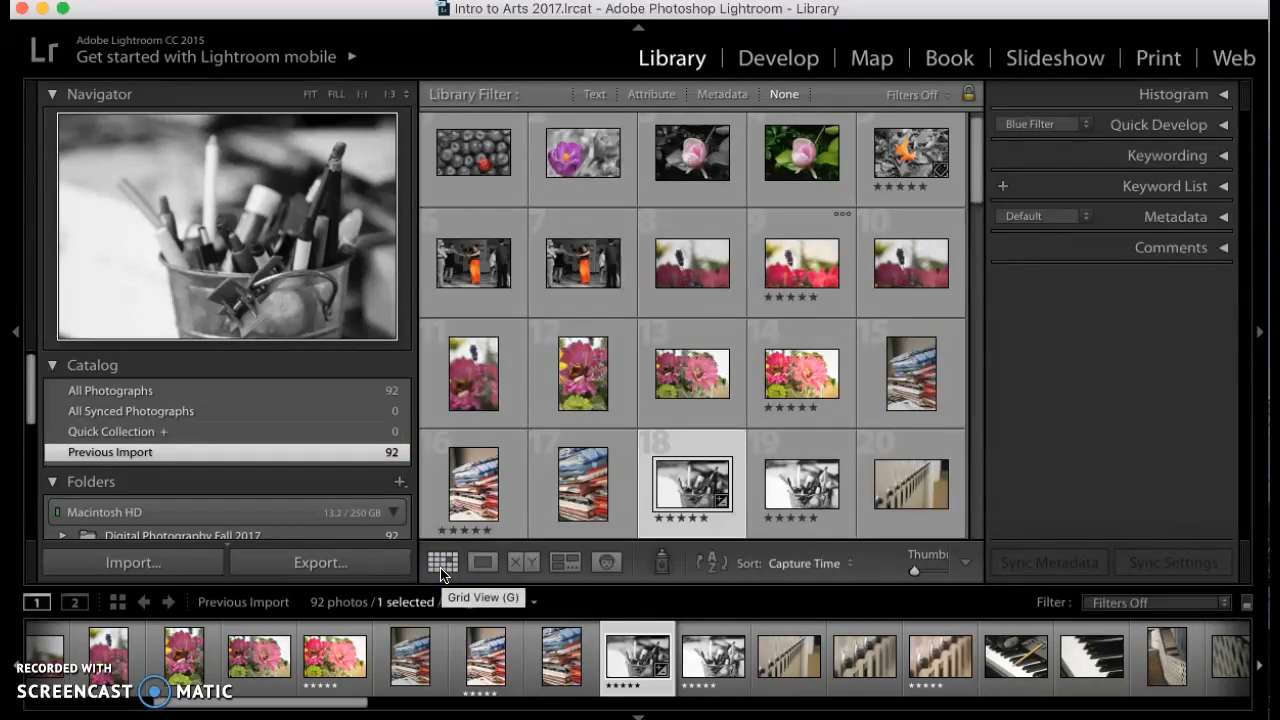
pyautogui.click(445, 565)
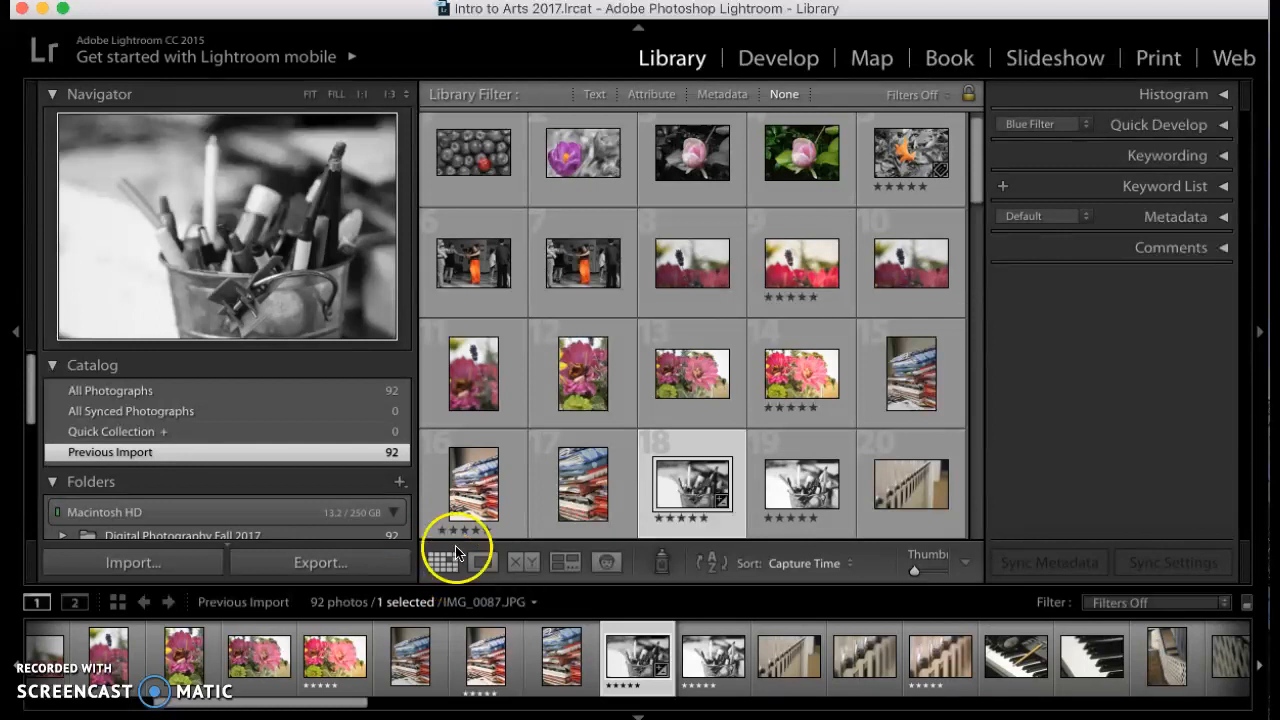
# Filter the library by attribute to show only five-star photos and select all of them
pyautogui.click(652, 94)
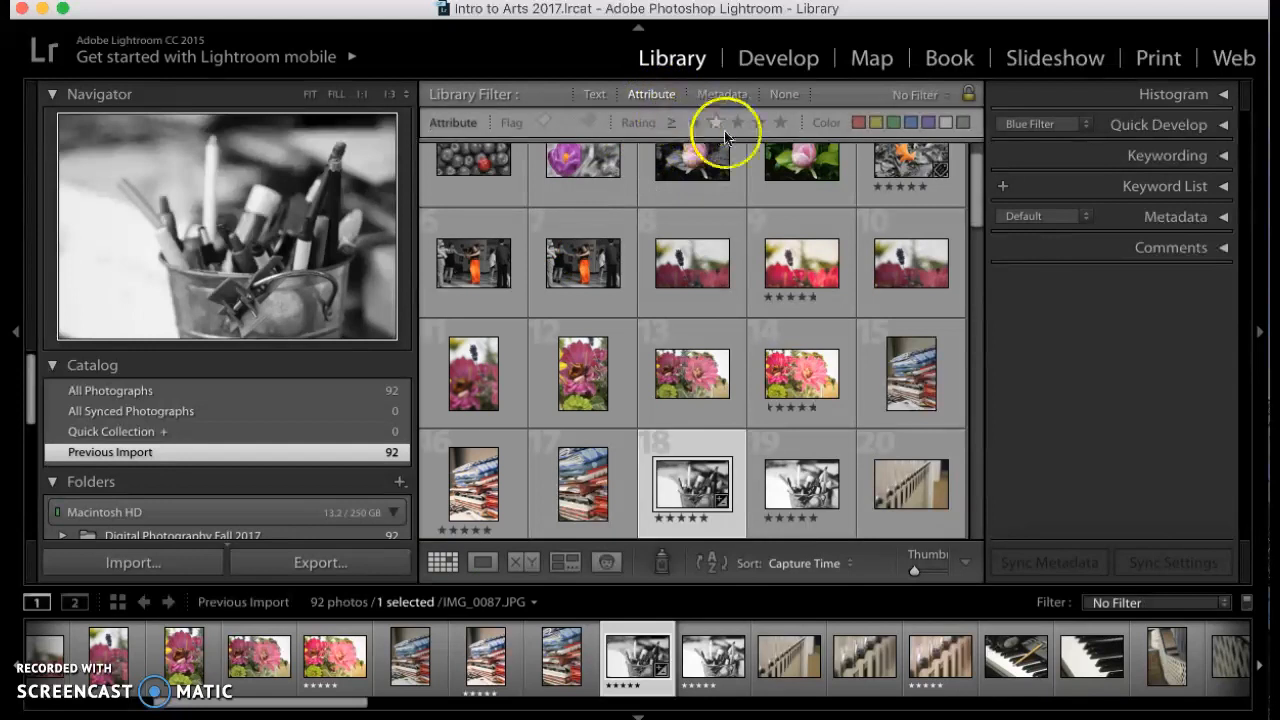
pyautogui.click(780, 123)
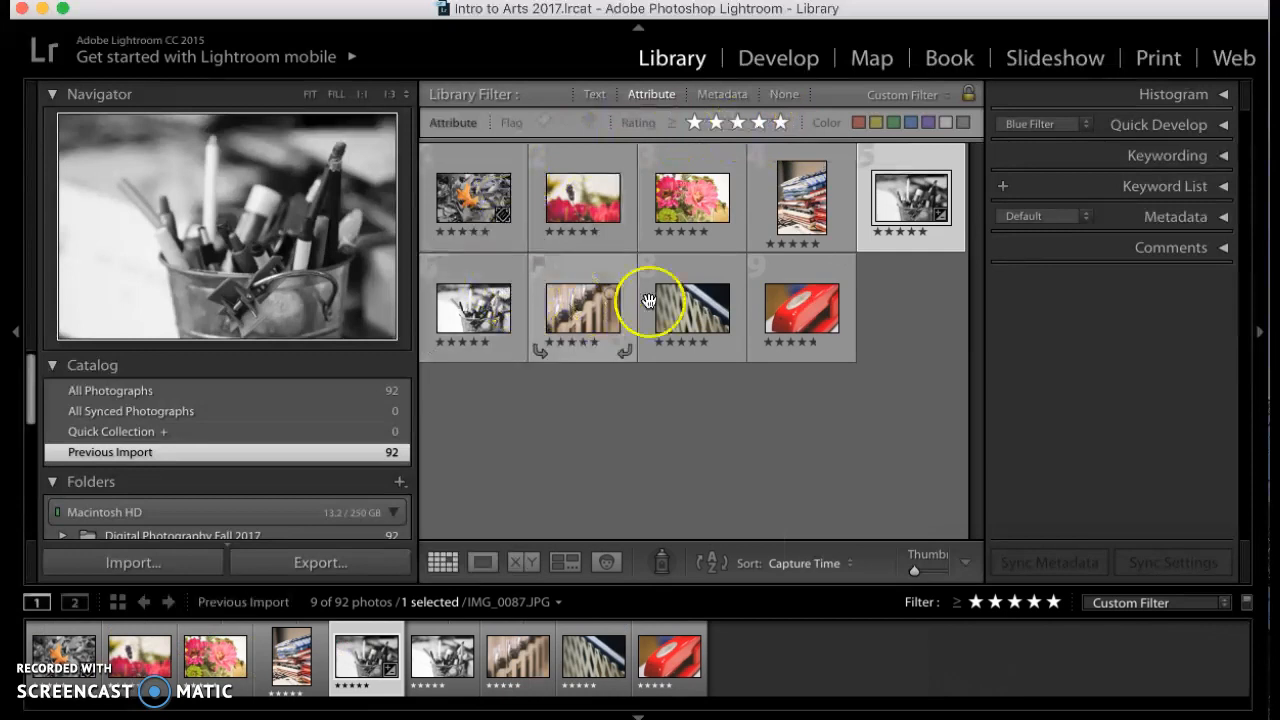
pyautogui.click(778, 294)
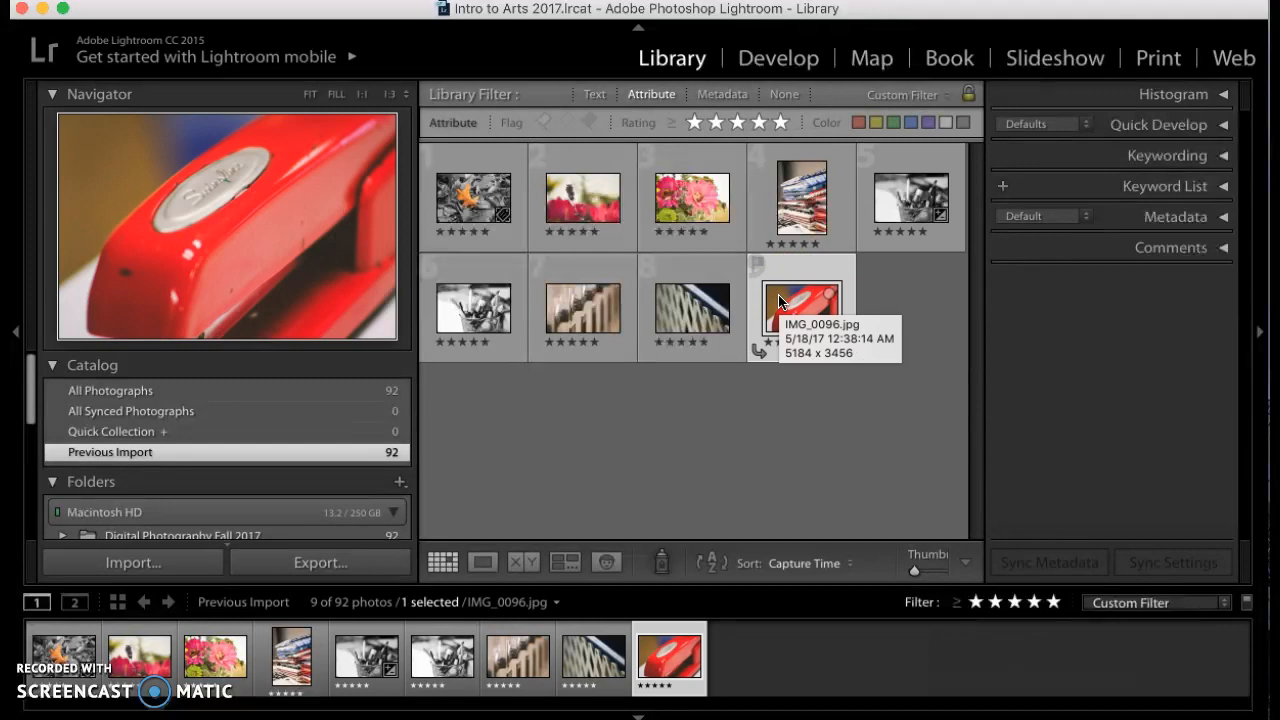
pyautogui.press('super+a')
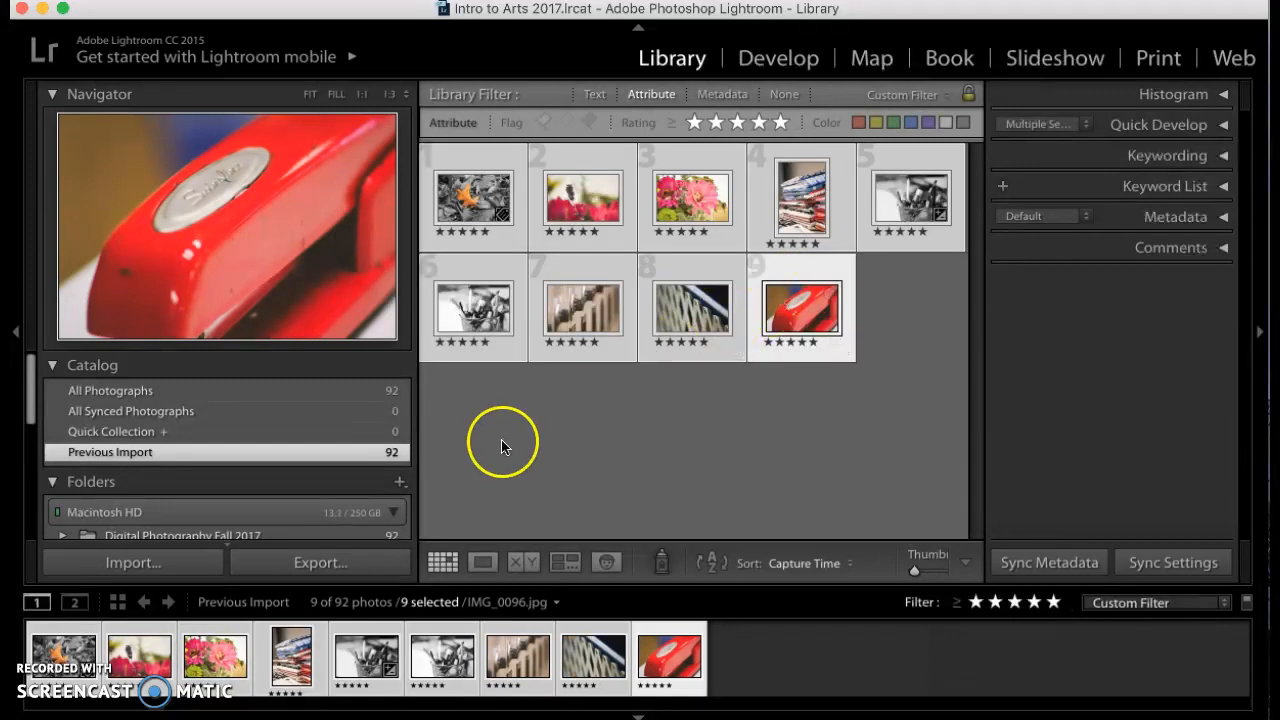
# Start exporting the selected photos to the same folder as the originals, in a subfolder named Final Photographs
pyautogui.click(343, 566)
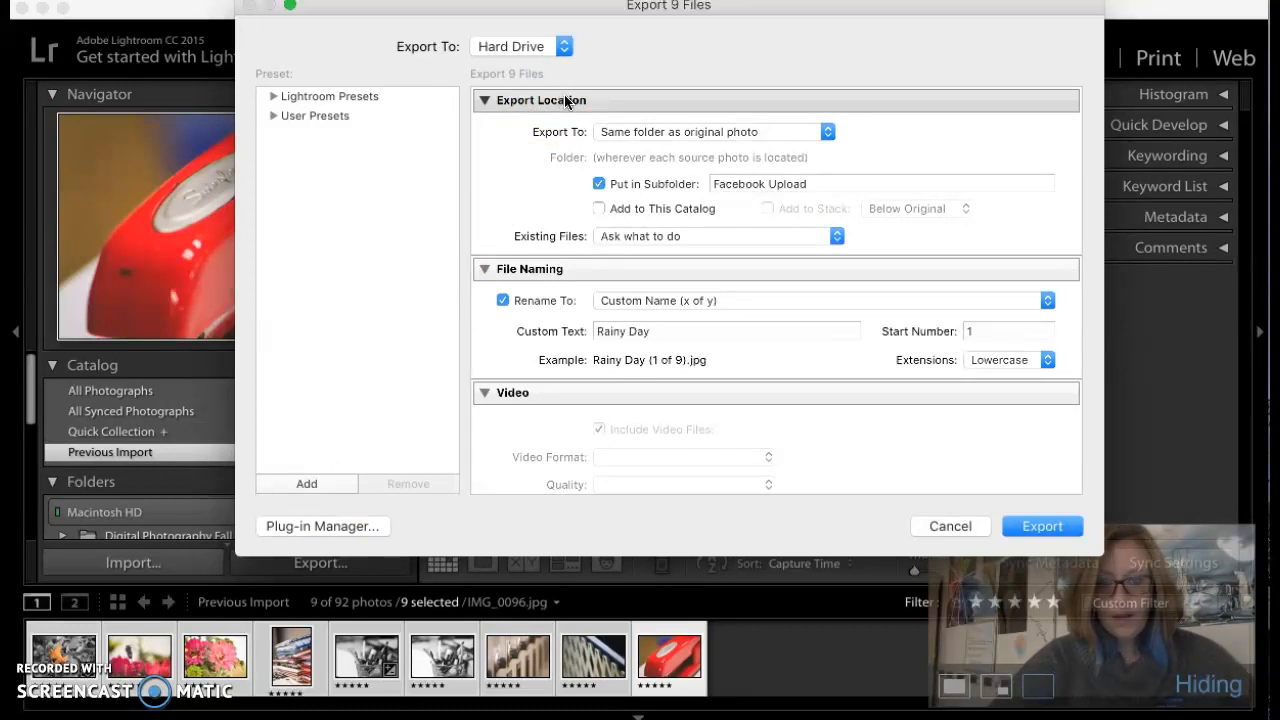
pyautogui.click(620, 132)
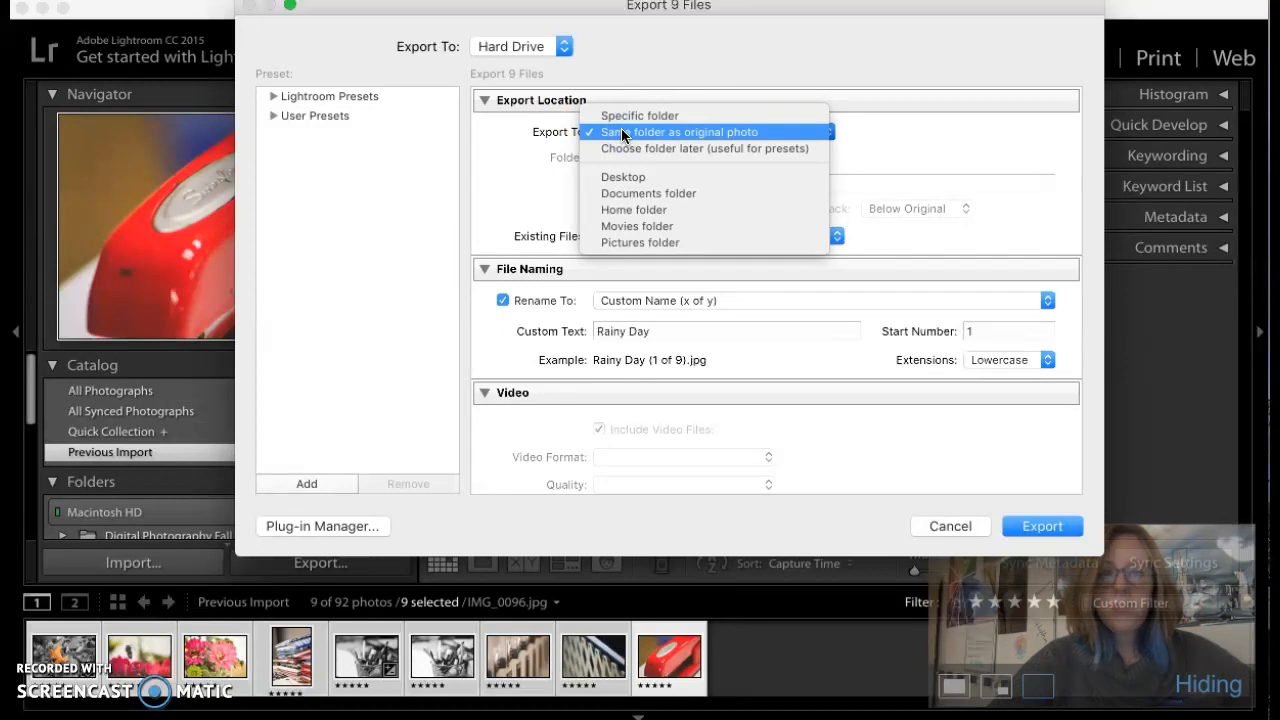
pyautogui.click(622, 132)
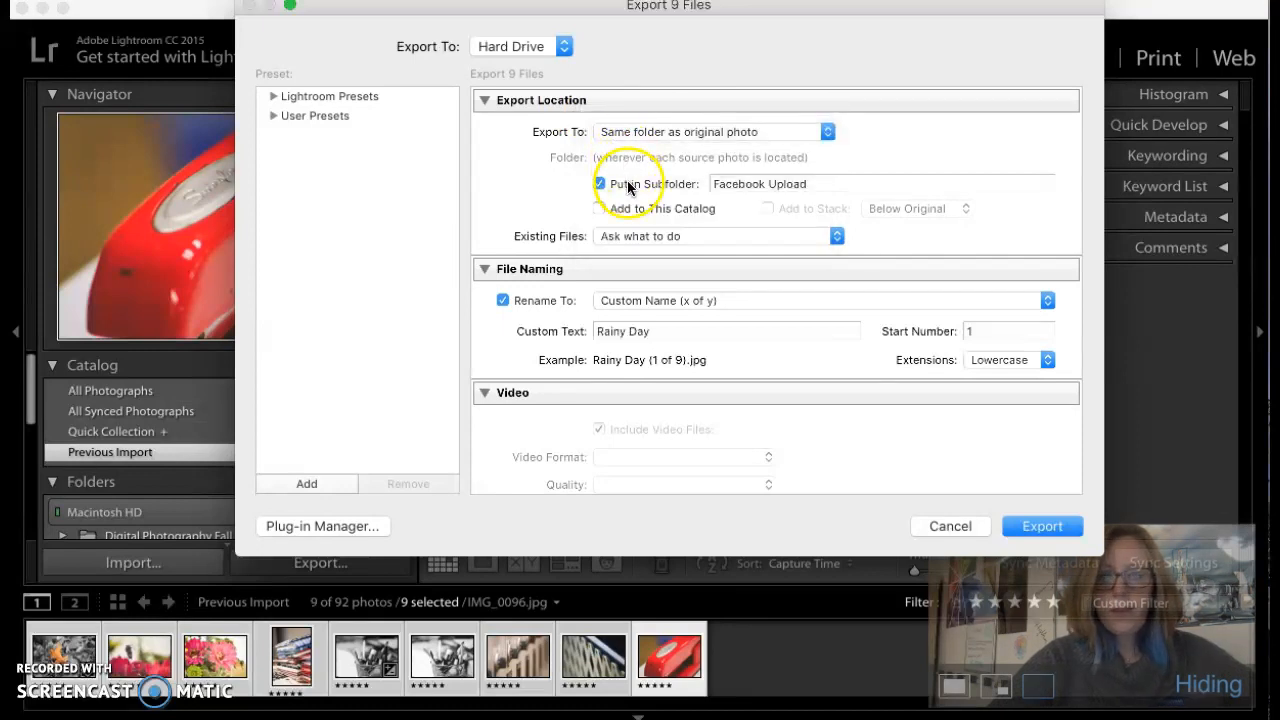
pyautogui.tripleClick(717, 183)
pyautogui.write('Final Photographs')
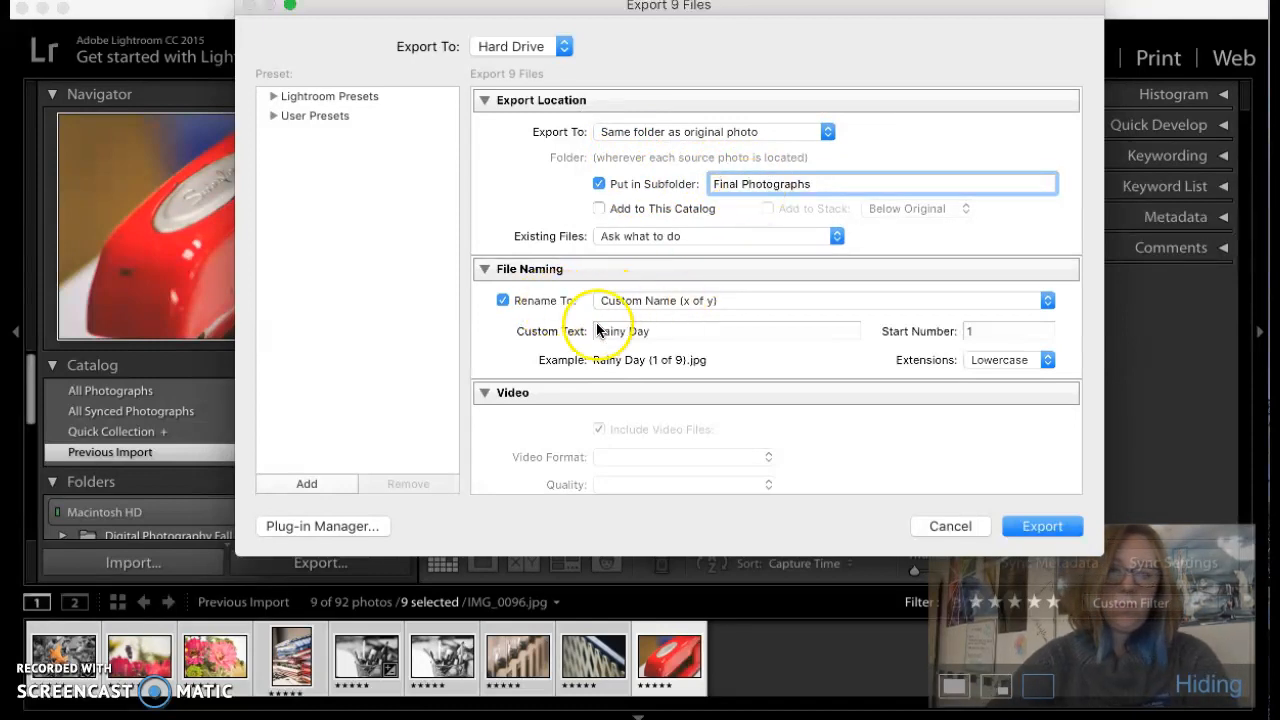
# Set the custom file name text to the photographer's last and first name, and export the files
pyautogui.tripleClick(643, 334)
pyautogui.write('BordeauErin')
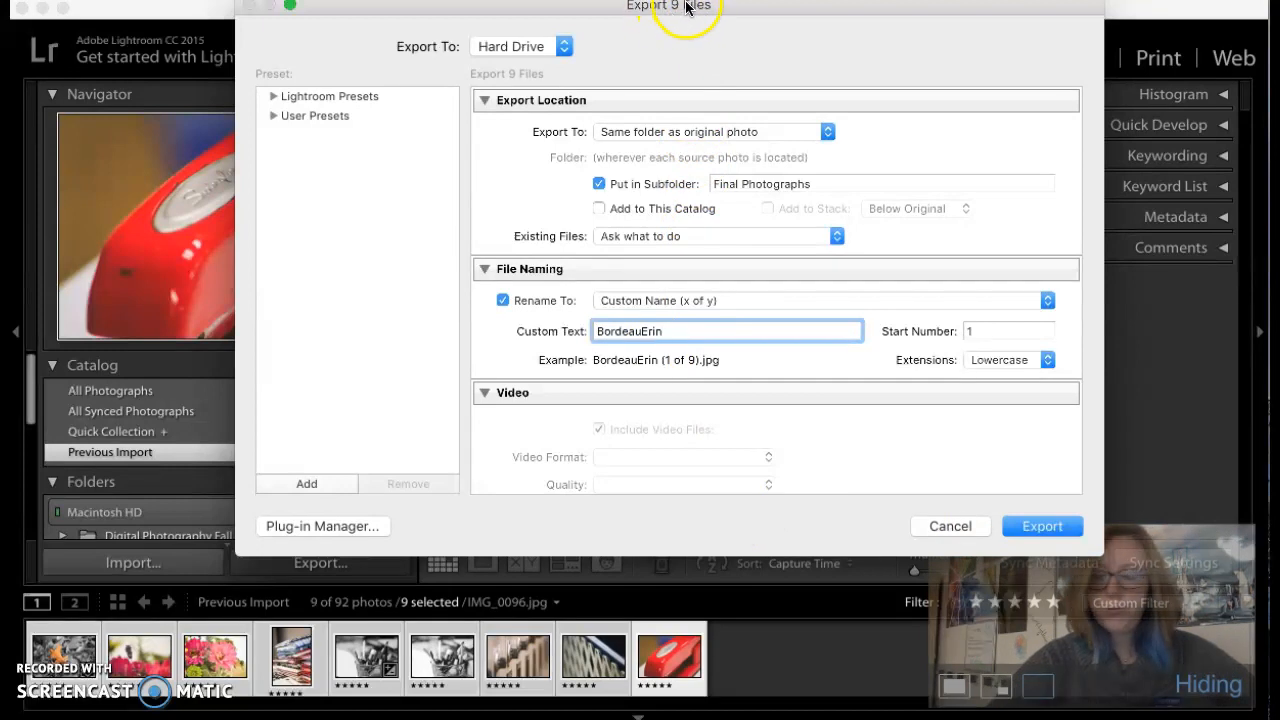
pyautogui.click(1052, 526)
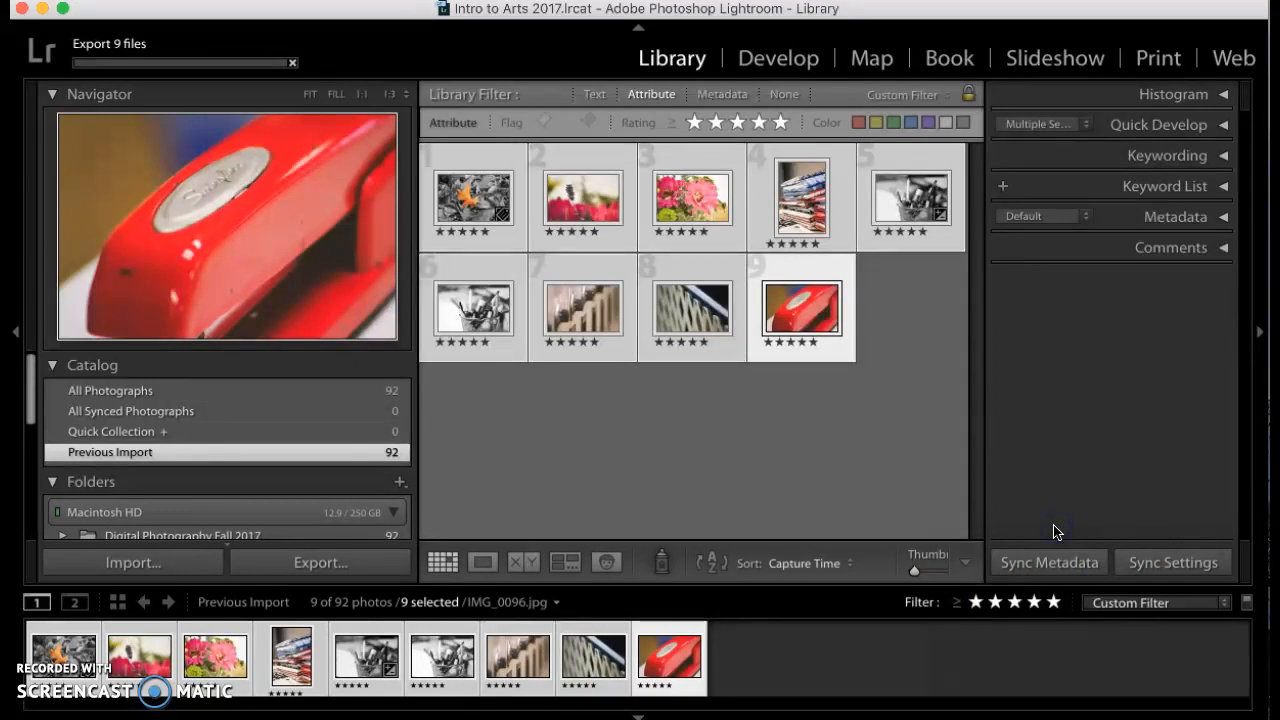